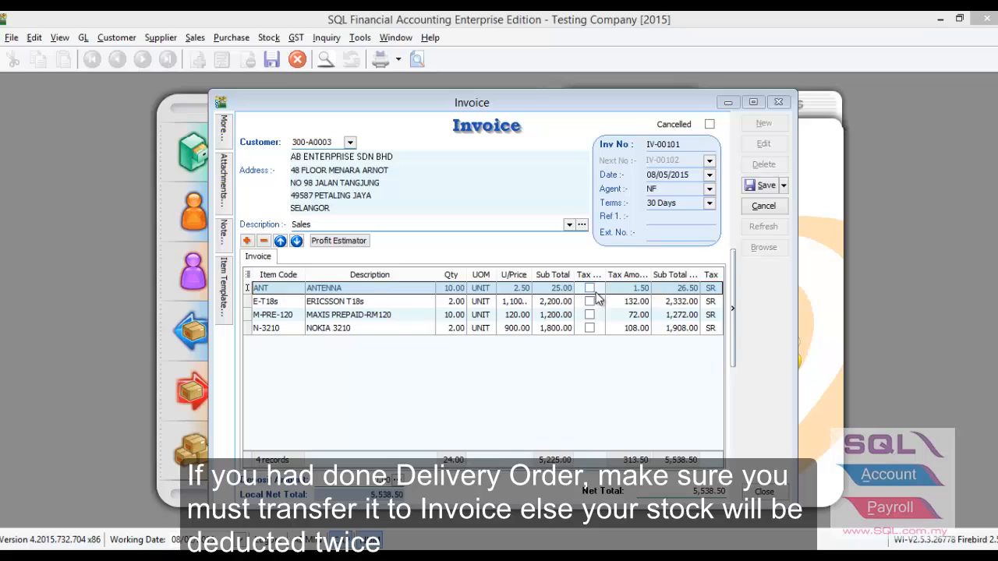
Widen the Tax Inclusive column and mark the ANTENNA line as tax inclusive
{"action": "left_click_drag", "start_coordinate": [605, 276], "coordinate": [613, 281]}
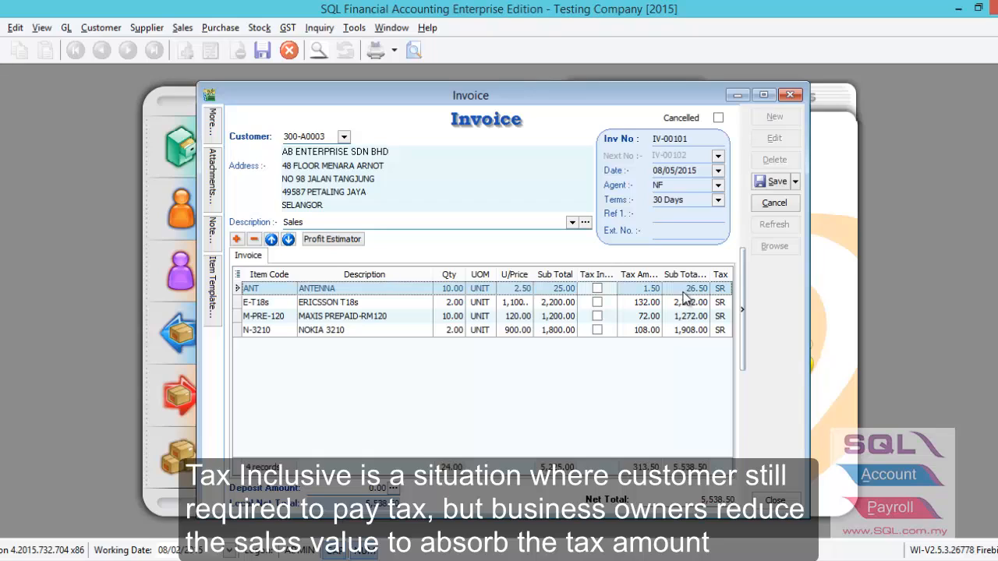
{"action": "left_click", "coordinate": [598, 289]}
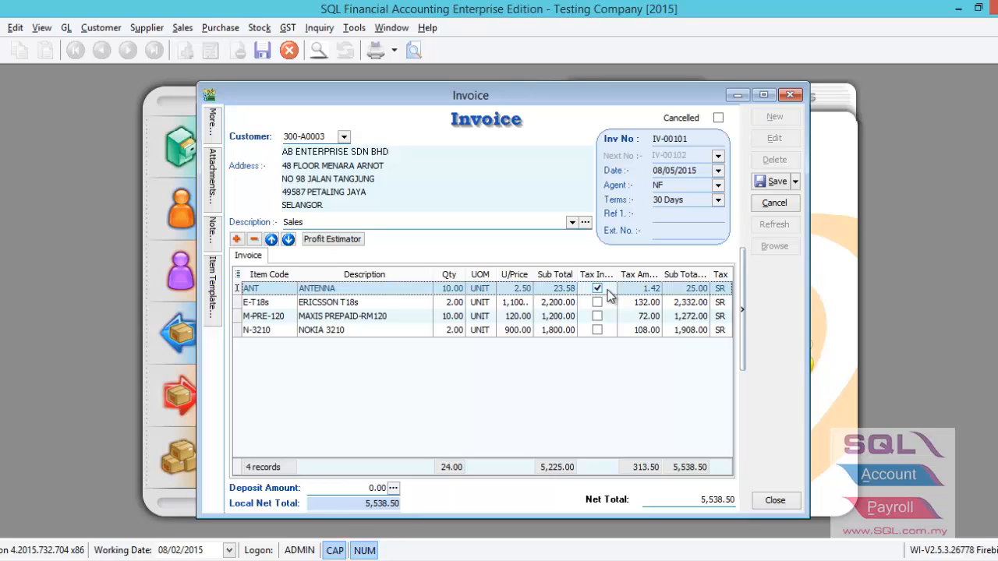
Show the hidden Account column in the invoice item grid
{"action": "right_click", "coordinate": [372, 278]}
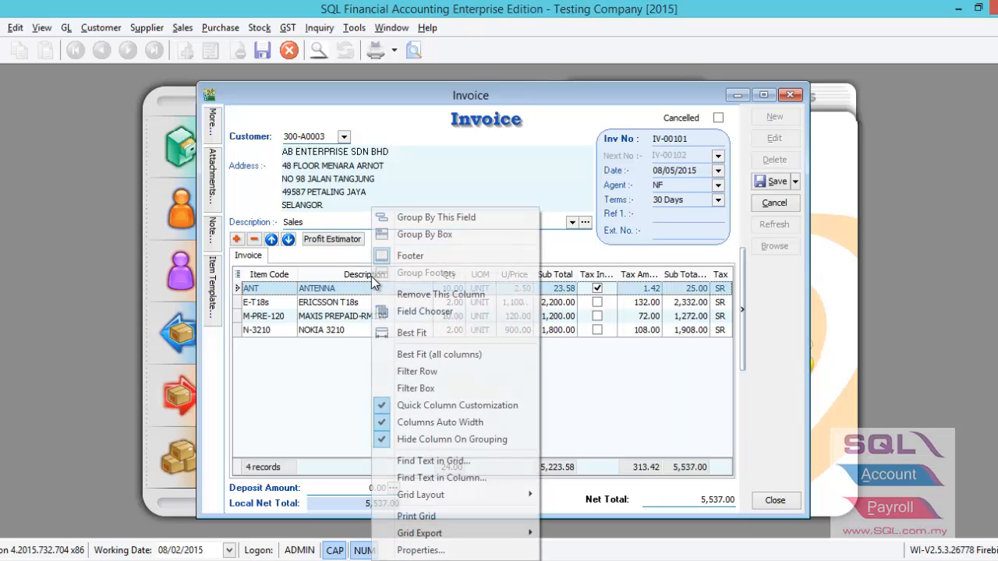
{"action": "left_click", "coordinate": [243, 280]}
{"action": "left_click", "coordinate": [238, 275]}
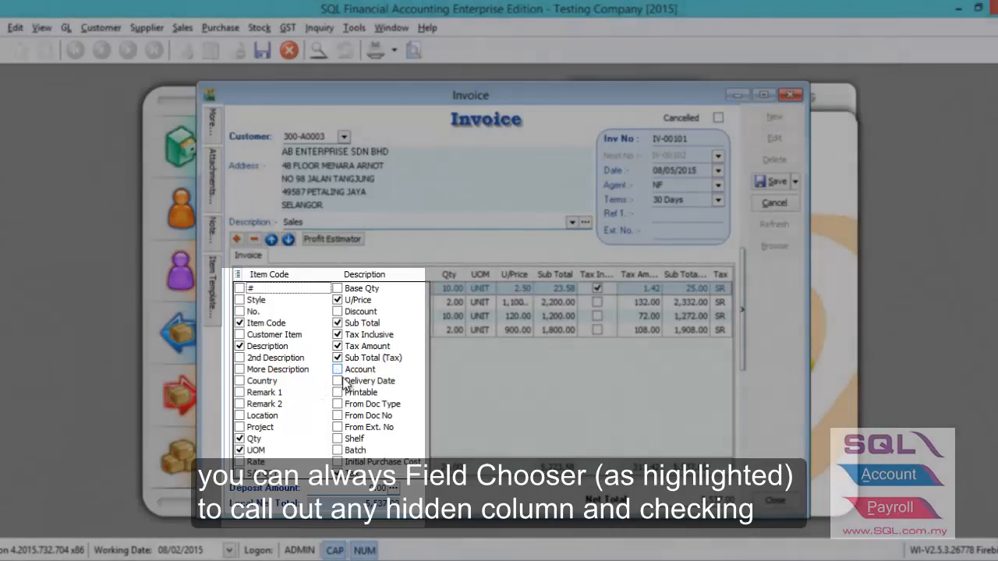
{"action": "left_click", "coordinate": [338, 369]}
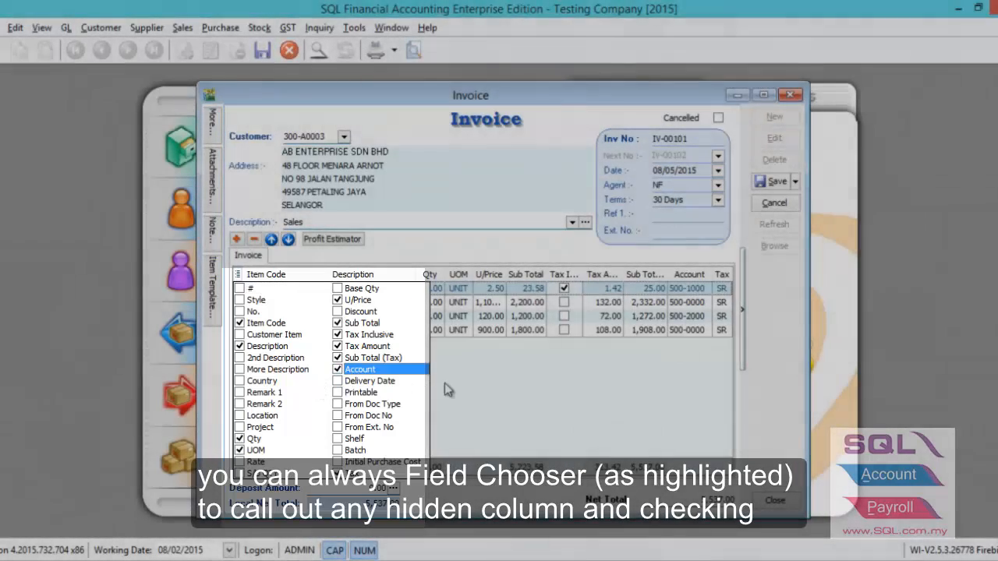
{"action": "left_click", "coordinate": [444, 383]}
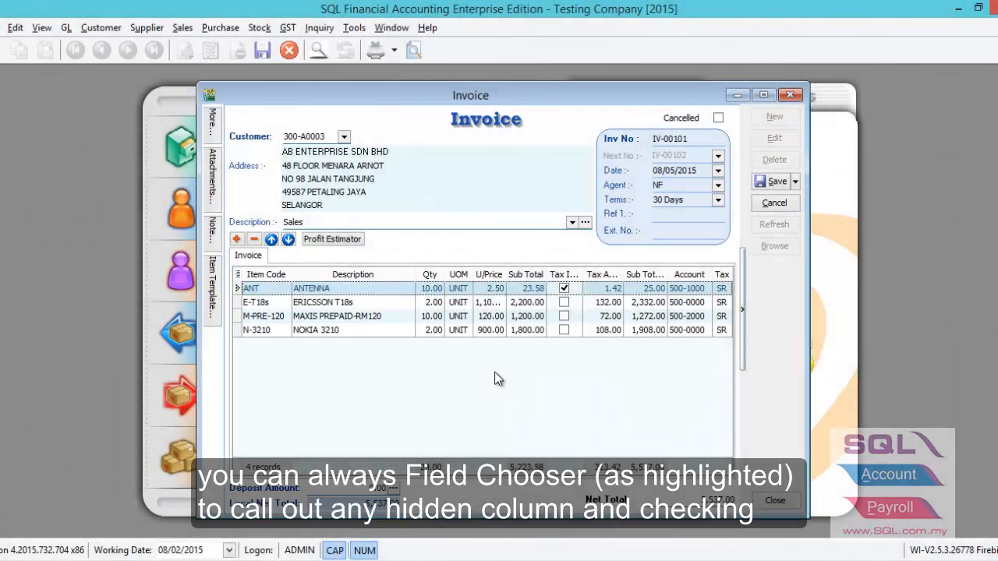
Examine the account code assigned to each of the four invoice item lines
{"action": "left_click", "coordinate": [698, 289]}
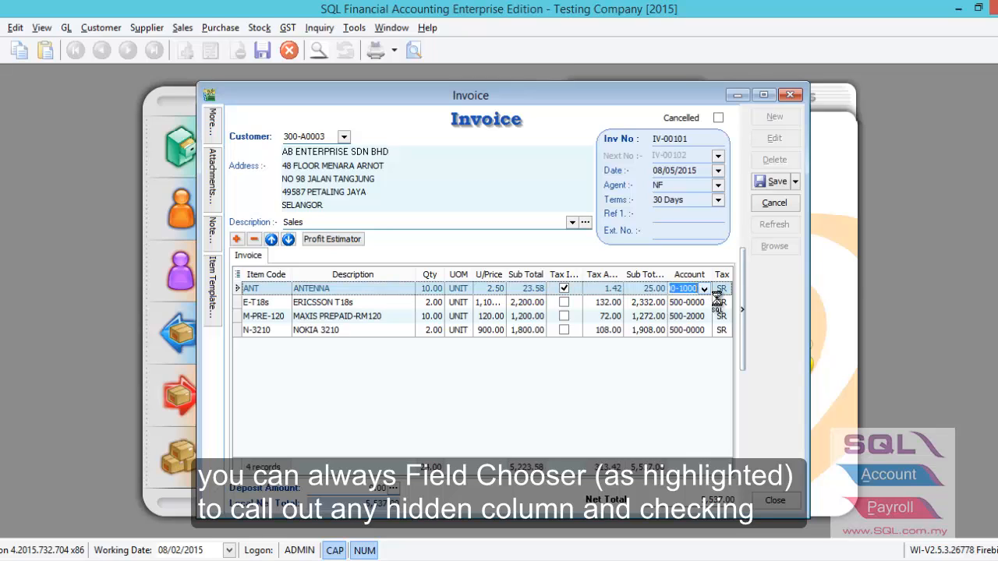
{"action": "left_click", "coordinate": [705, 291]}
{"action": "left_click", "coordinate": [691, 305]}
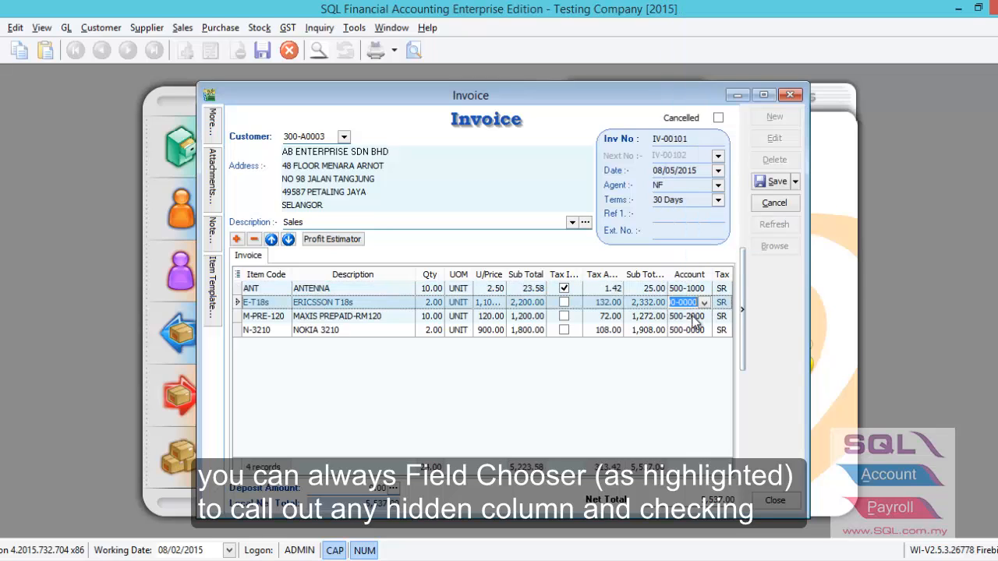
{"action": "left_click", "coordinate": [693, 316]}
{"action": "left_click", "coordinate": [692, 329]}
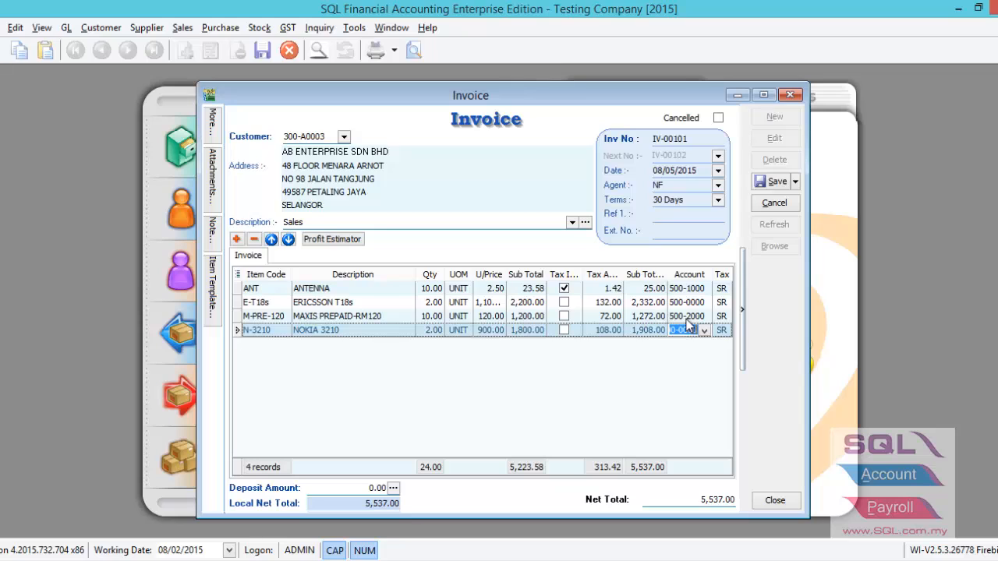
Search the accounts by description for "sa" and set the MAXIS PREPAID-RM120 line's account to 500-1000 SALES-ACCESSORIES
{"action": "left_click", "coordinate": [686, 316]}
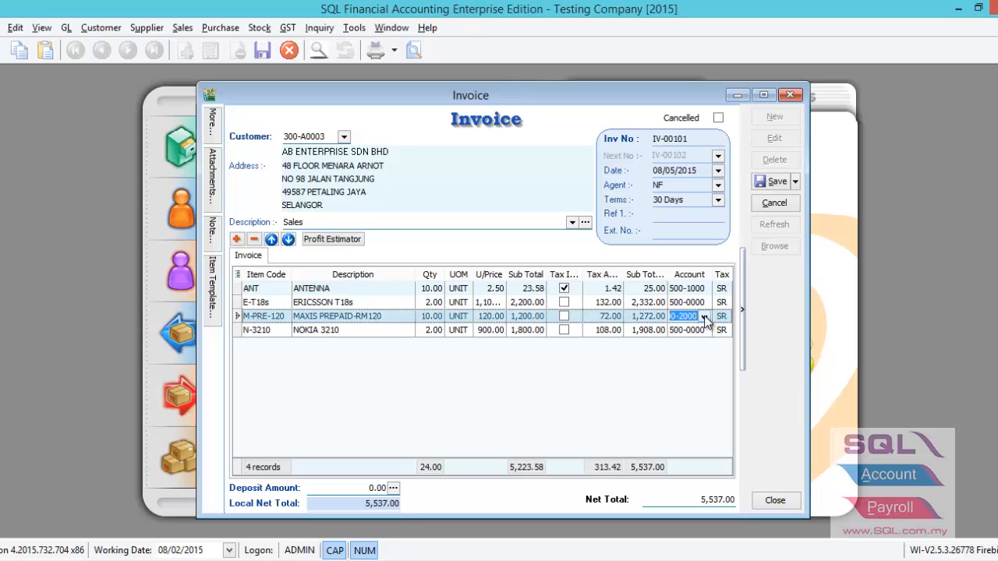
{"action": "left_click", "coordinate": [704, 317]}
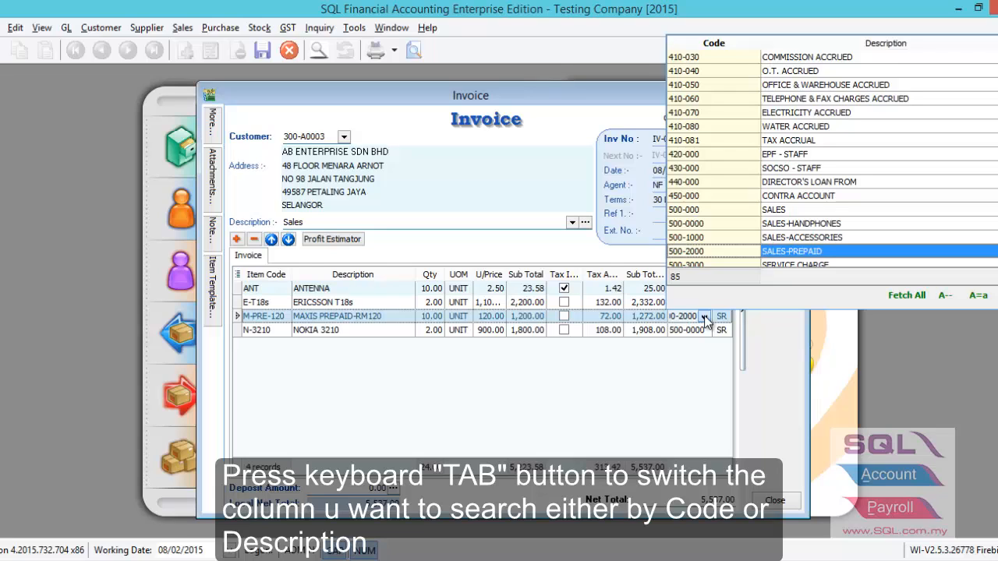
{"action": "key", "text": "Tab"}
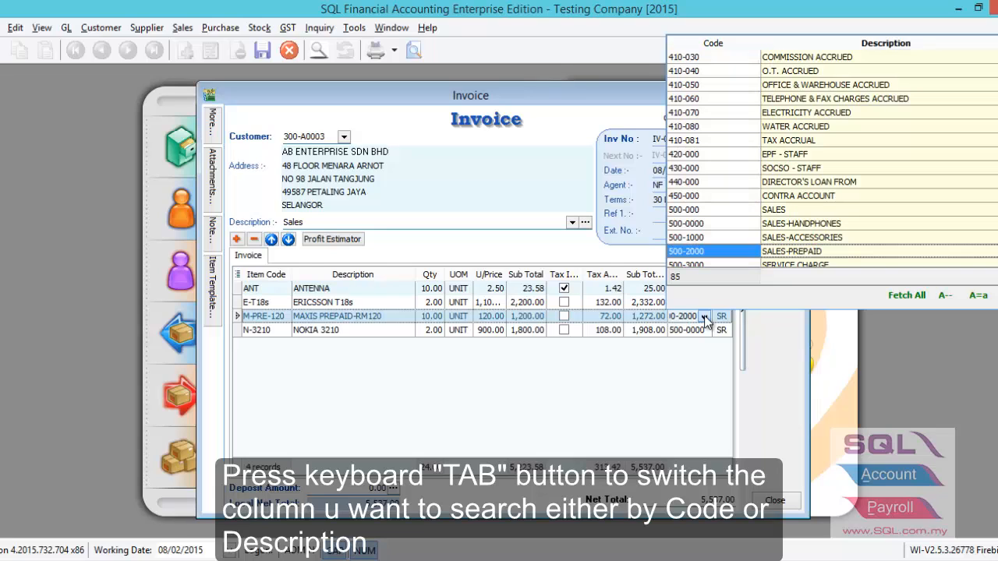
{"action": "type", "text": "sa"}
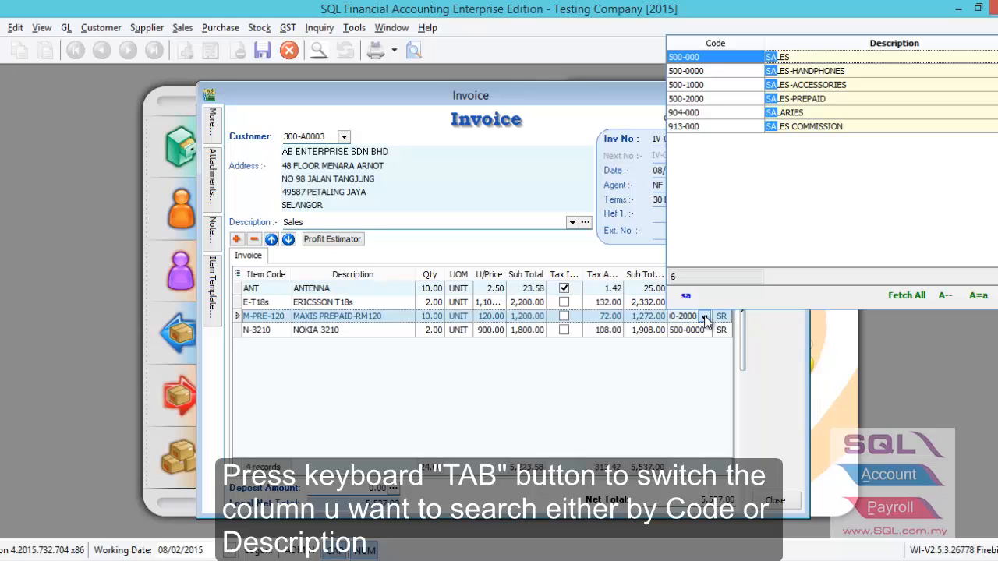
{"action": "left_click", "coordinate": [803, 85]}
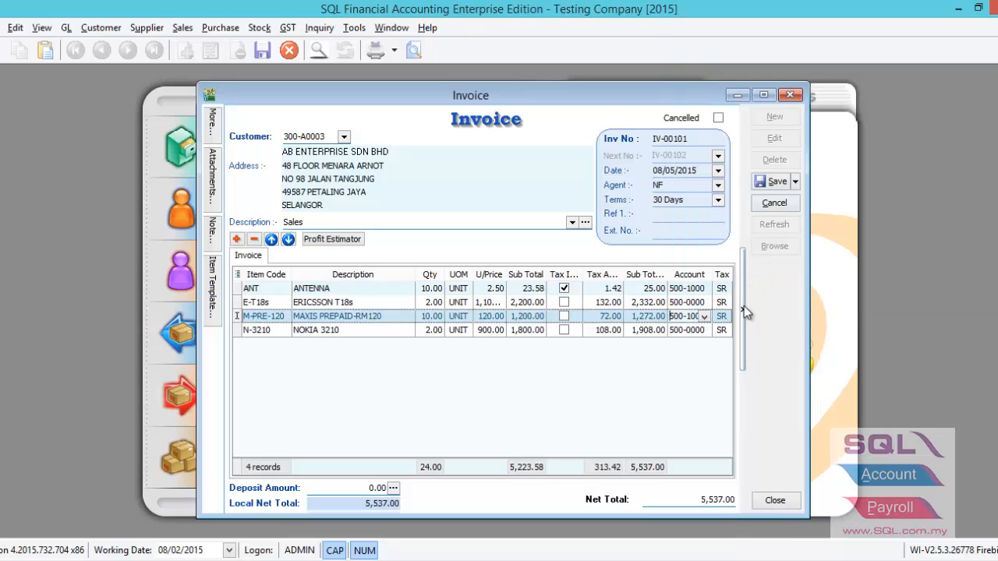
{"action": "left_click", "coordinate": [694, 330]}
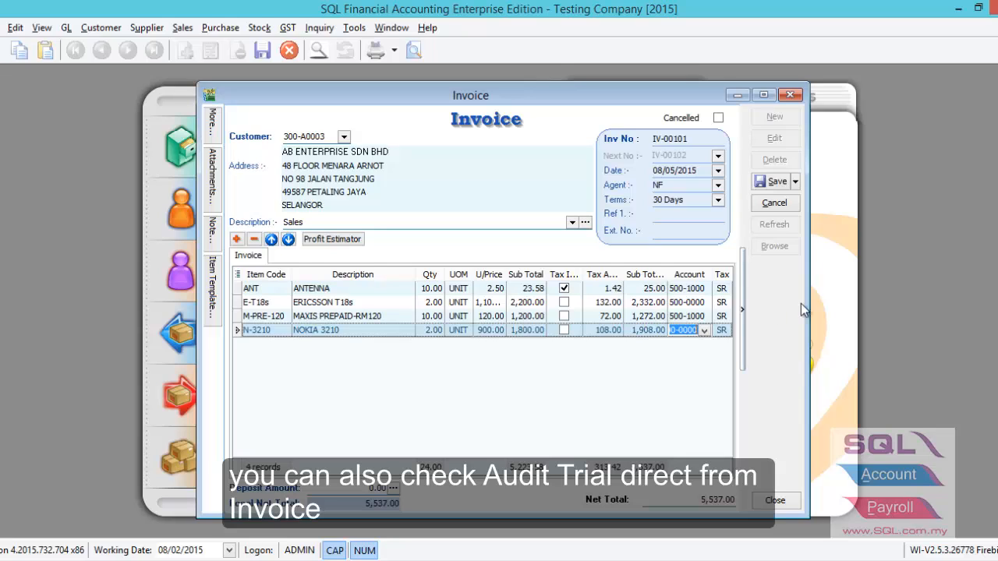
Review the invoice's audit trail summary and close it
{"action": "right_click", "coordinate": [765, 335]}
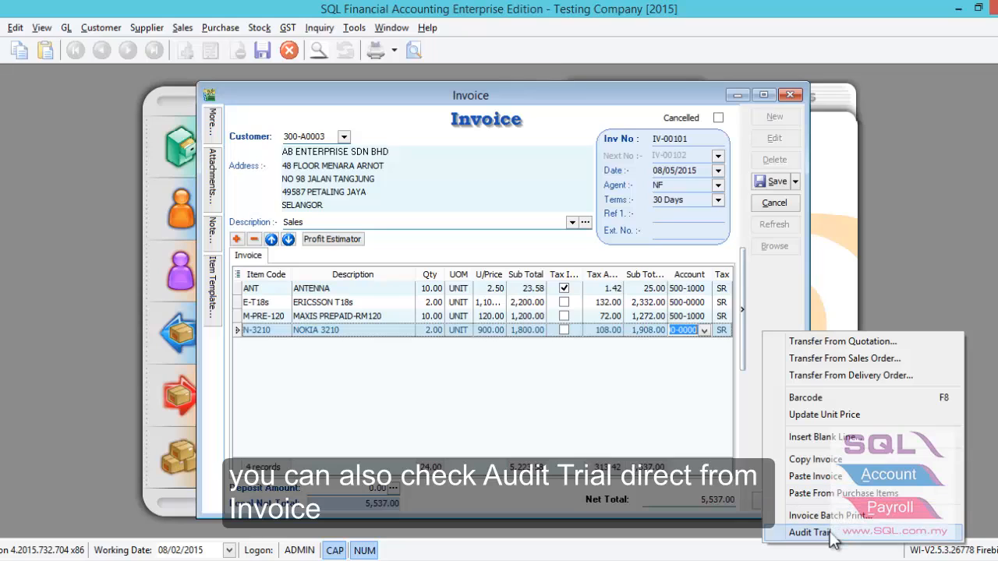
{"action": "left_click", "coordinate": [811, 533]}
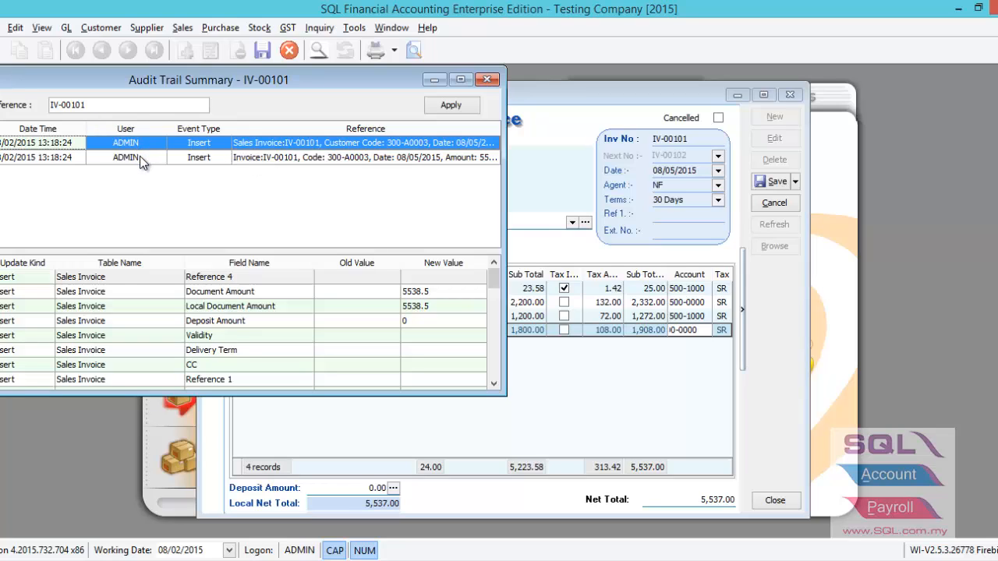
{"action": "key", "text": "Escape"}
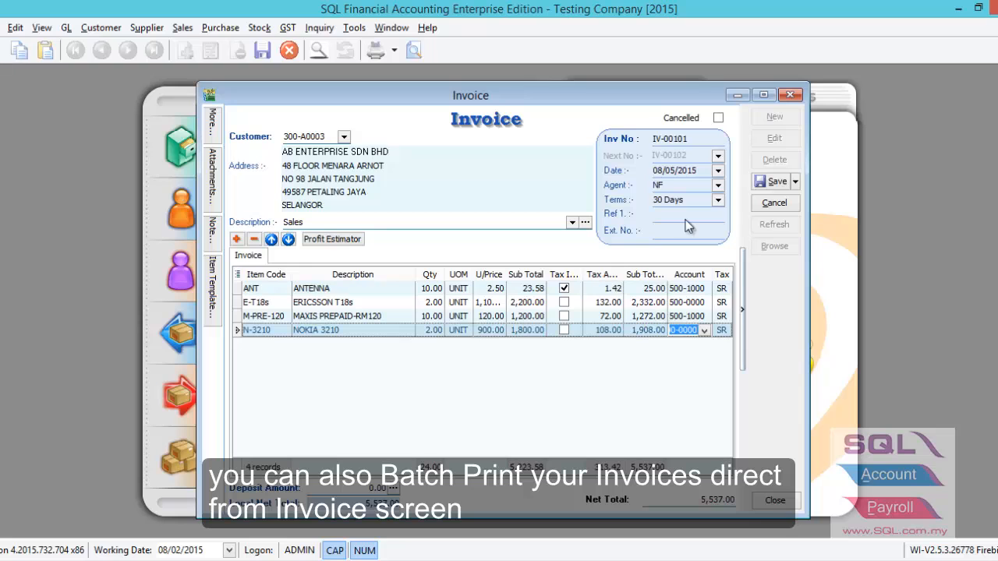
Discard the edits to the AB ENTERPRISE invoice dated 08/05/2015 and reopen it from the invoice list
{"action": "left_click", "coordinate": [758, 205]}
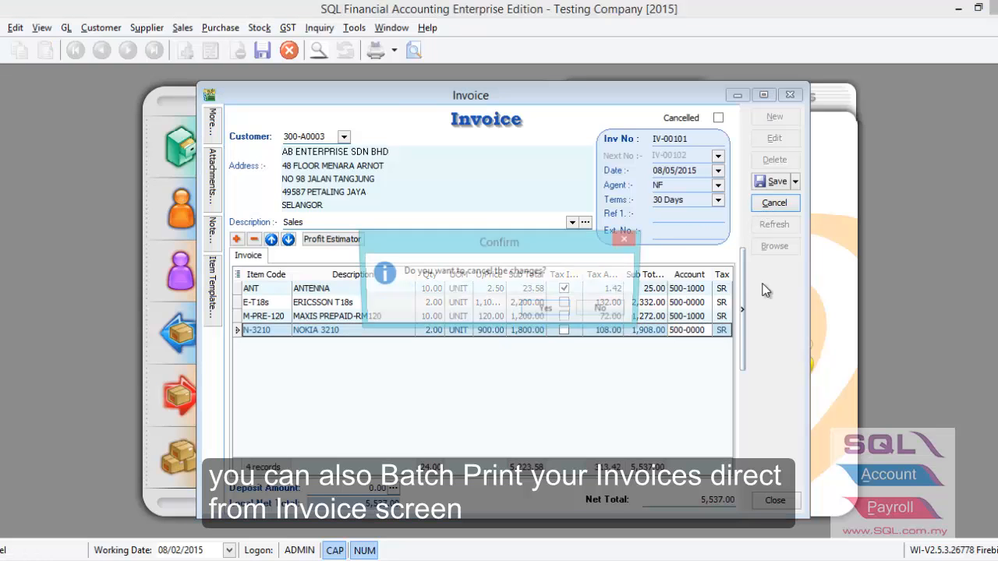
{"action": "left_click", "coordinate": [546, 311]}
{"action": "double_click", "coordinate": [684, 285]}
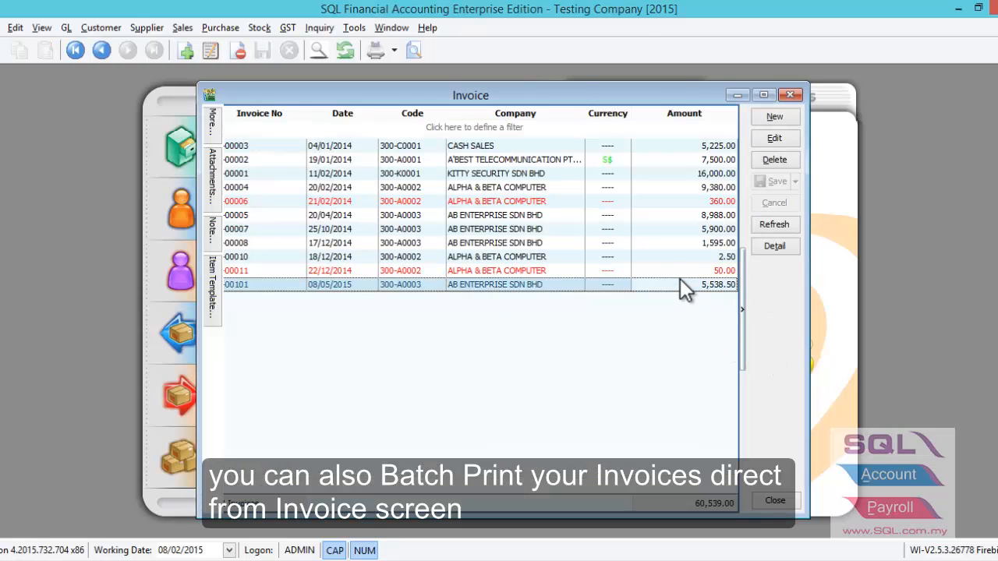
View the invoice batch print options in the Sales Document Listing and close the listing
{"action": "right_click", "coordinate": [756, 328]}
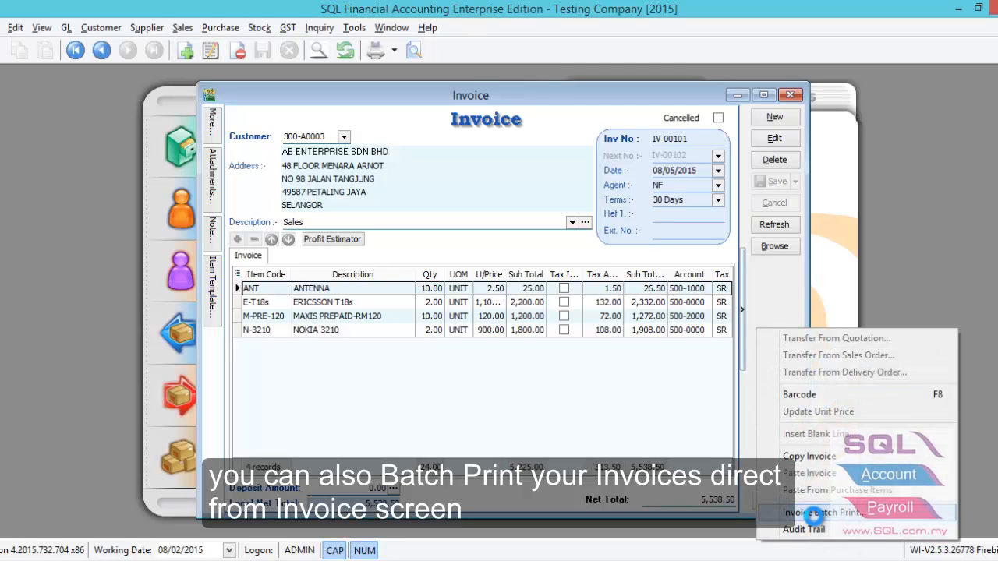
{"action": "left_click", "coordinate": [815, 514]}
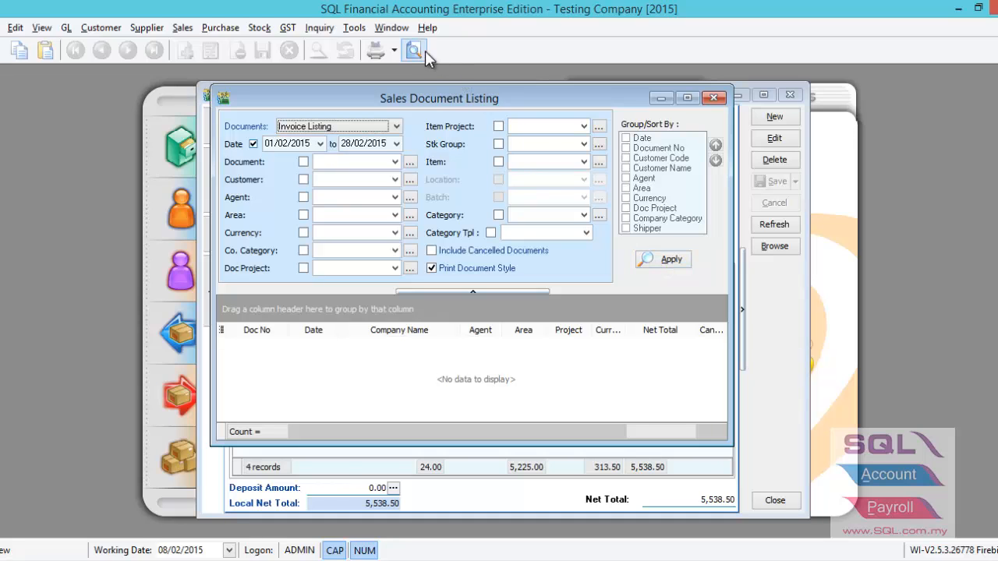
{"action": "key", "text": "Escape"}
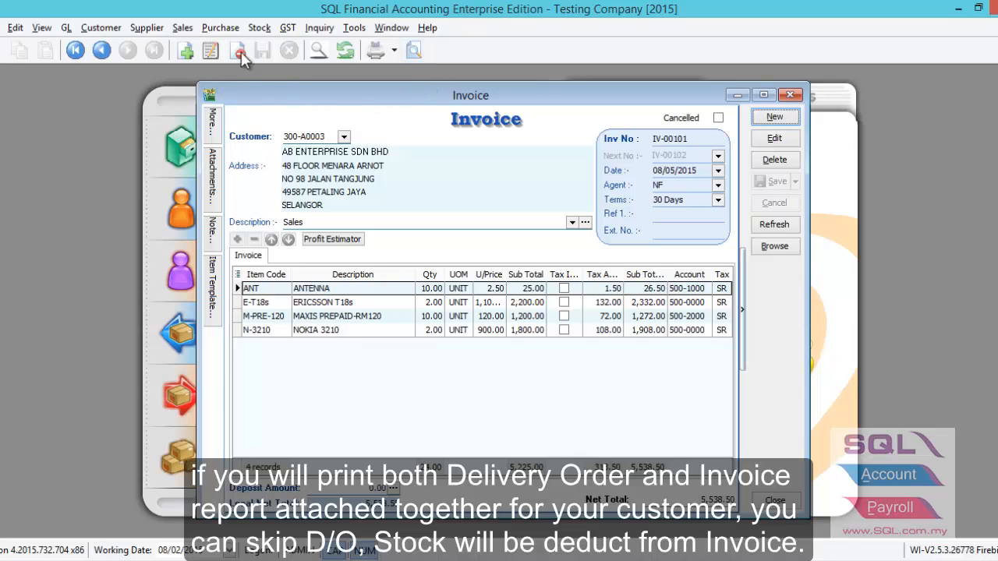
{"action": "left_click", "coordinate": [181, 28]}
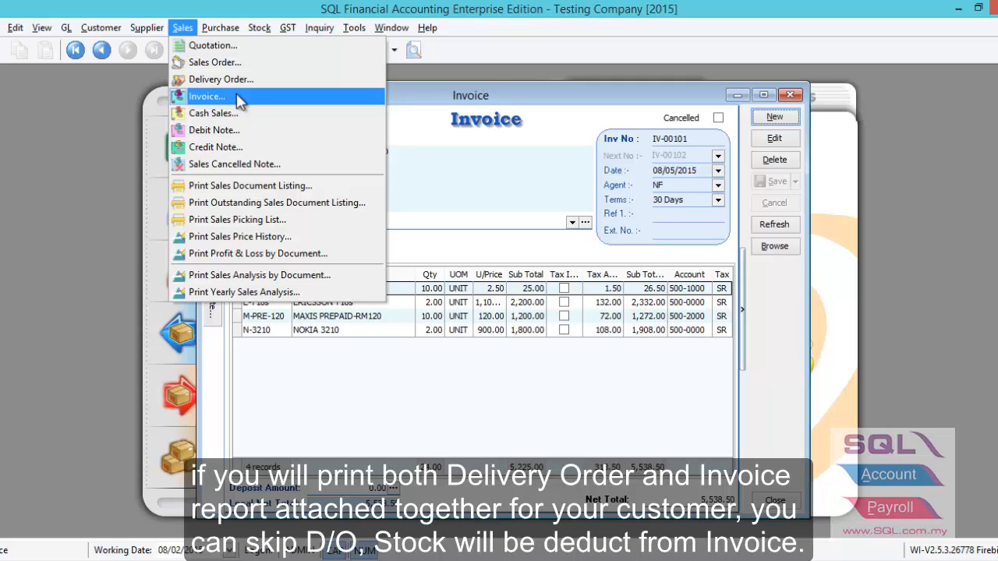
{"action": "left_click", "coordinate": [533, 169]}
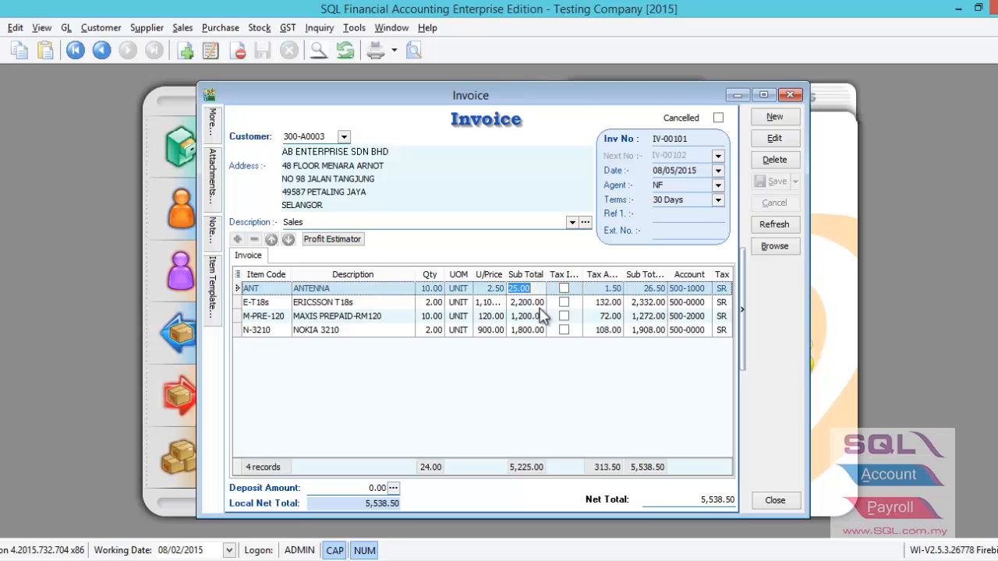
{"action": "left_click", "coordinate": [538, 303]}
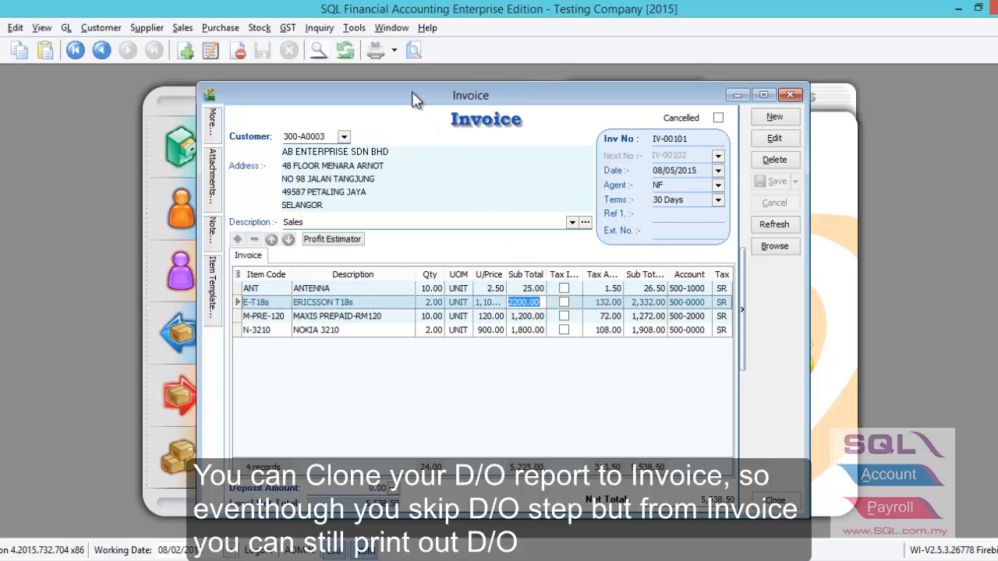
Open the invoice's print preview report choices and select the Sales Invoice 1 format
{"action": "left_click", "coordinate": [414, 52]}
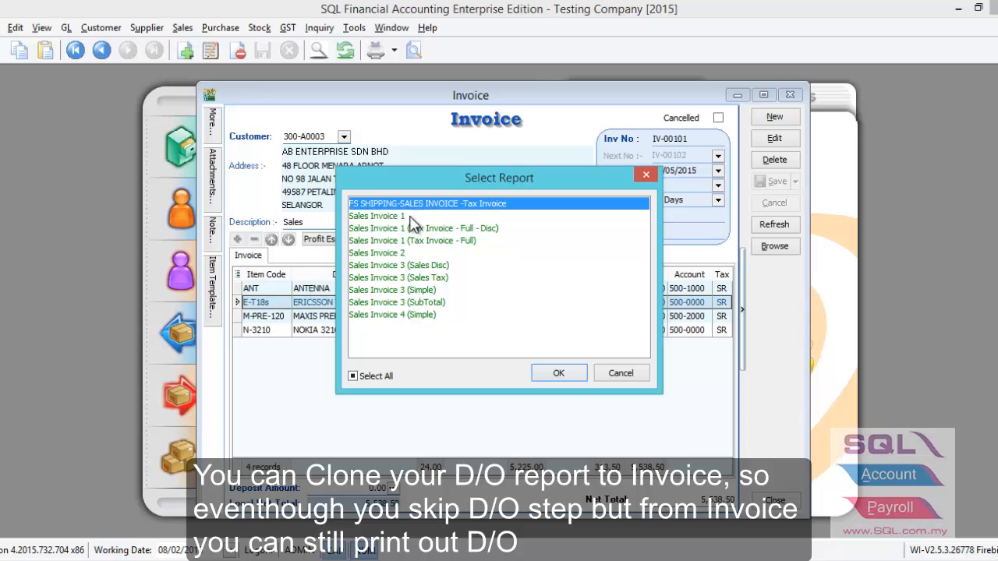
{"action": "left_click", "coordinate": [402, 217]}
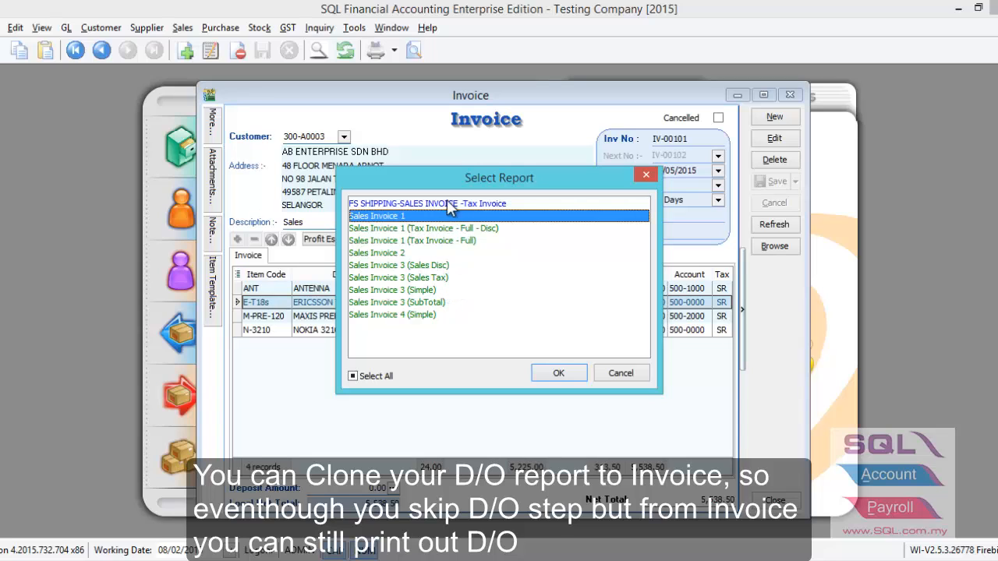
{"action": "left_click", "coordinate": [449, 204]}
{"action": "left_click", "coordinate": [405, 216]}
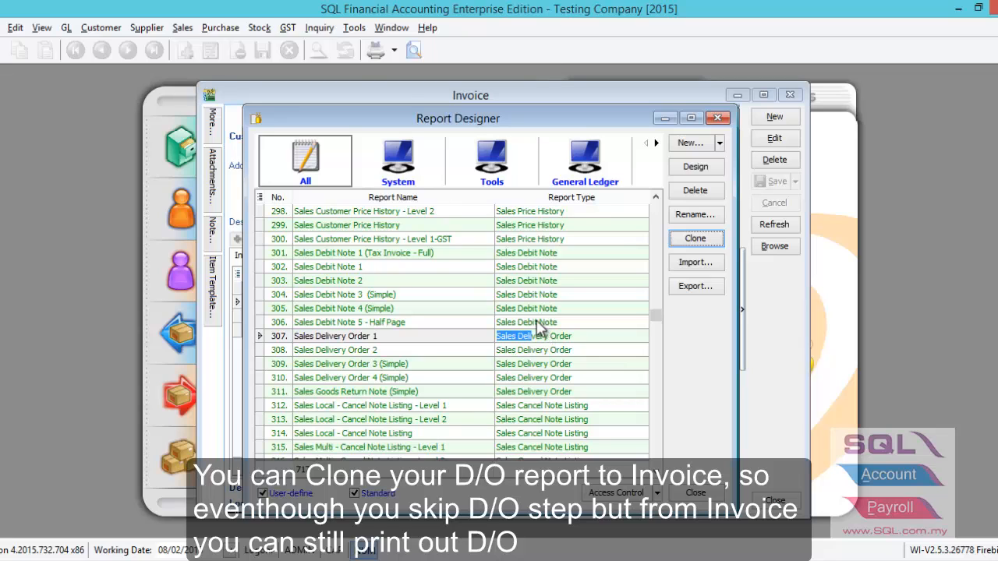
{"action": "left_click", "coordinate": [355, 28]}
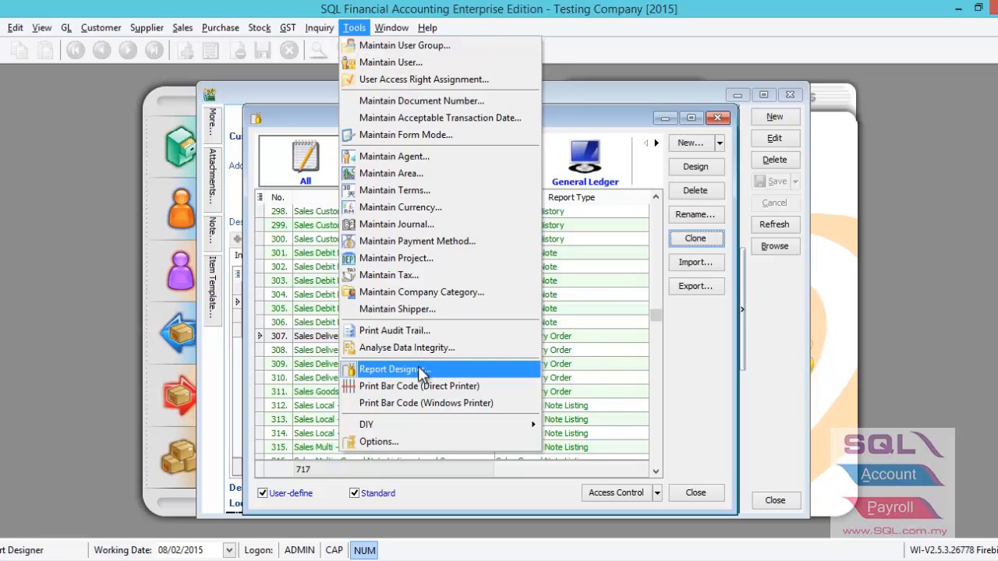
{"action": "left_click", "coordinate": [604, 122]}
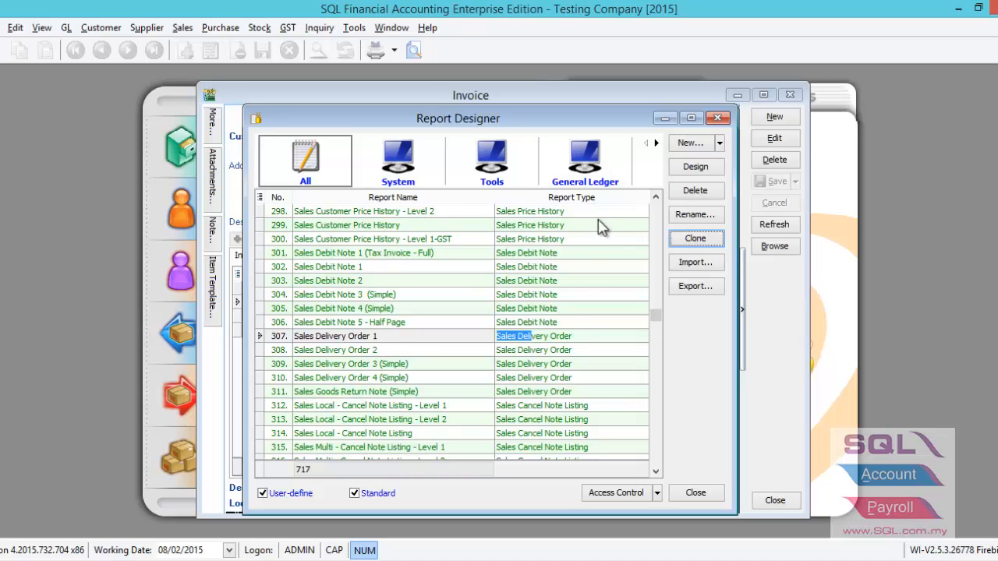
Clone the Sales Delivery Order 1 report under the new name DO
{"action": "left_click", "coordinate": [538, 323]}
{"action": "left_click", "coordinate": [538, 338]}
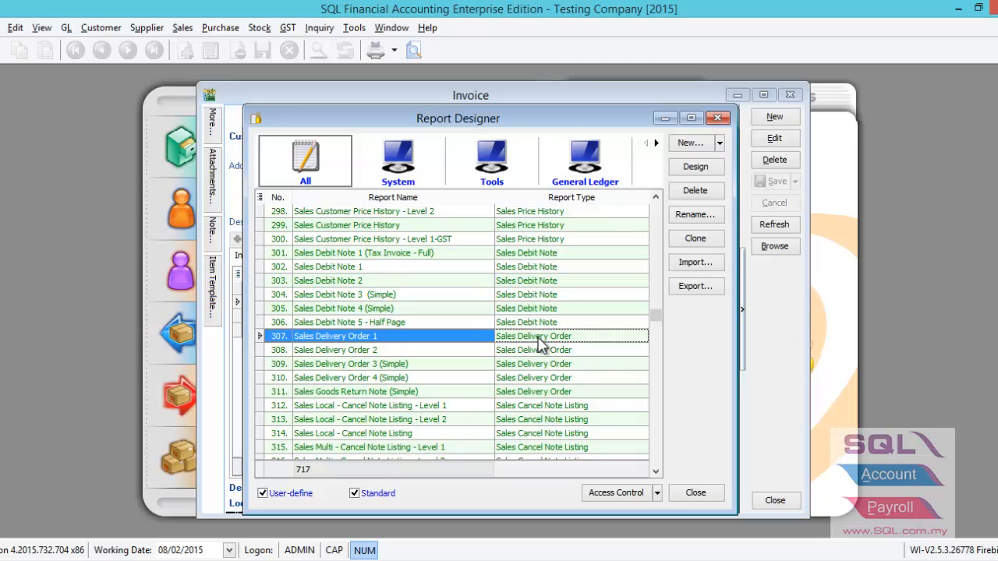
{"action": "left_click", "coordinate": [710, 241]}
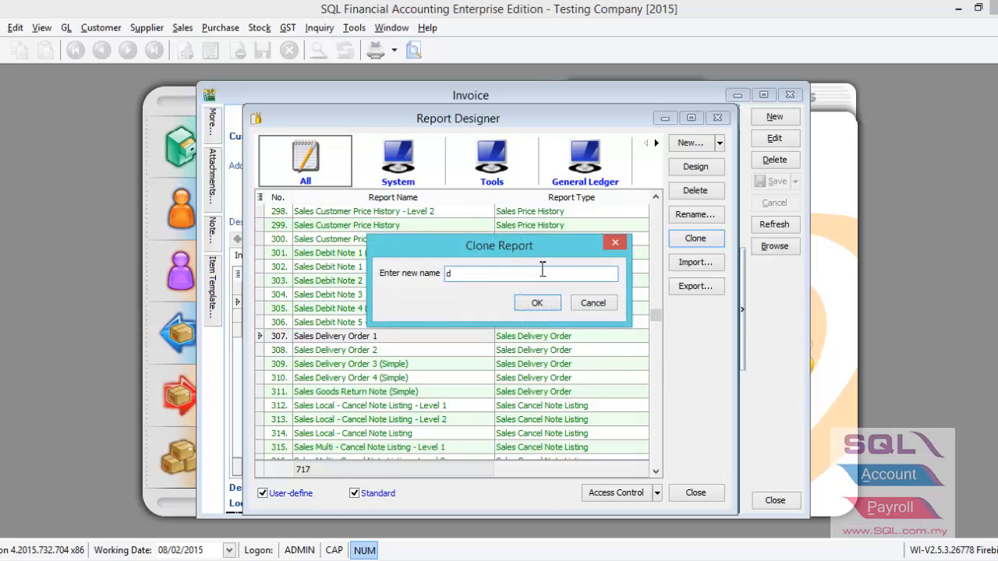
{"action": "key", "text": "Caps_Lock"}
{"action": "type", "text": "DO"}
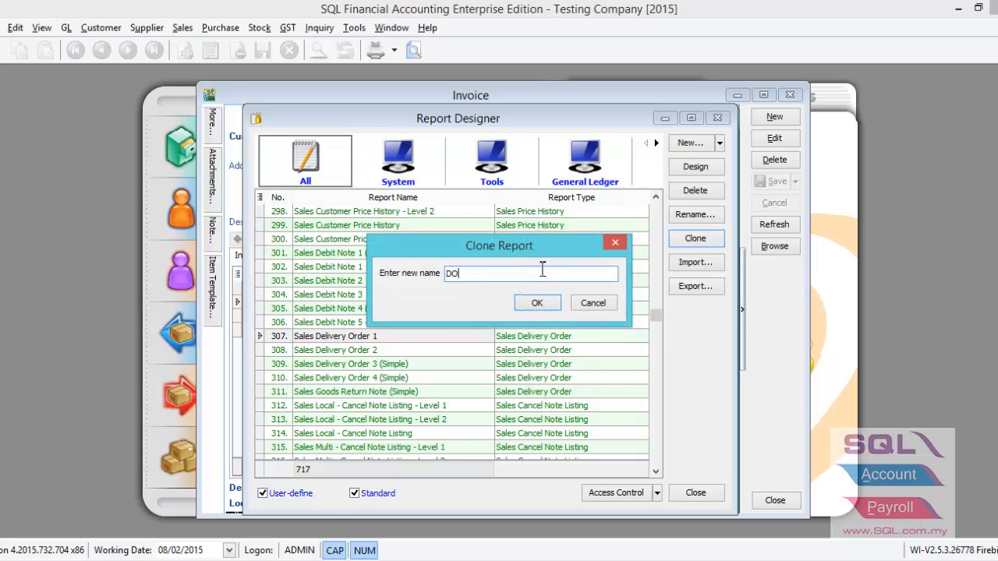
{"action": "left_click", "coordinate": [538, 304]}
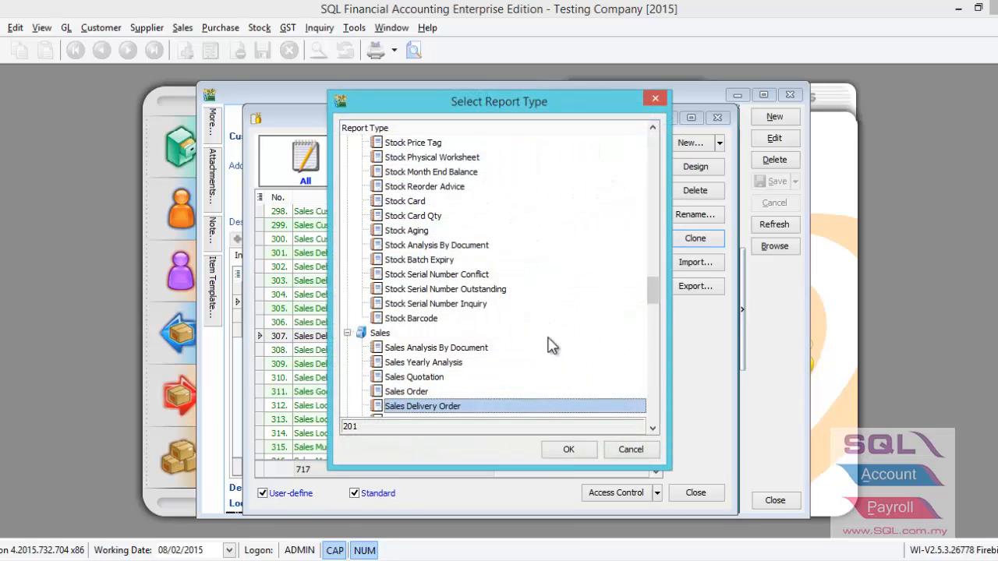
Assign the cloned report to the Sales Invoice report type and close the Report Designer
{"action": "left_click_drag", "start_coordinate": [657, 293], "coordinate": [634, 310]}
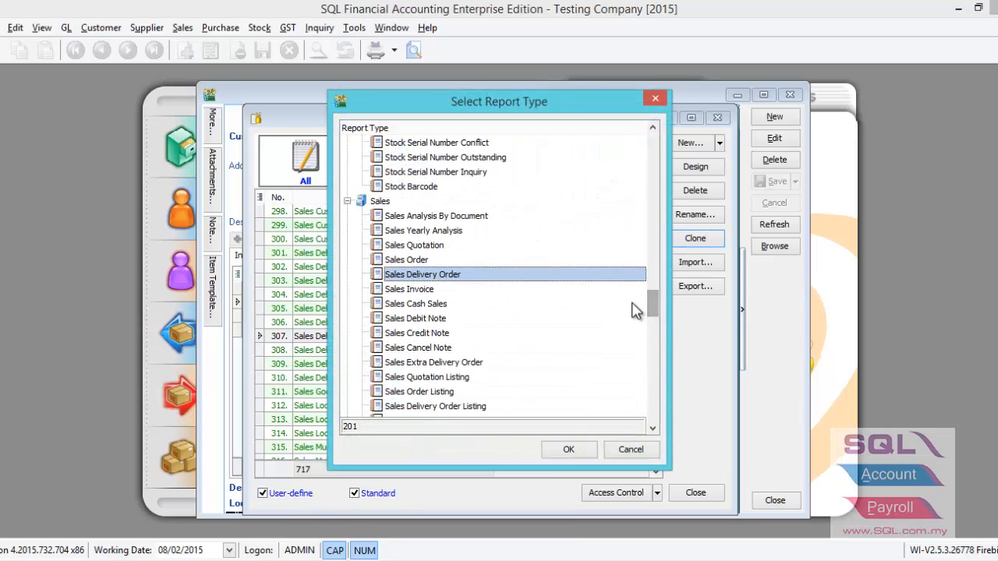
{"action": "left_click", "coordinate": [431, 291]}
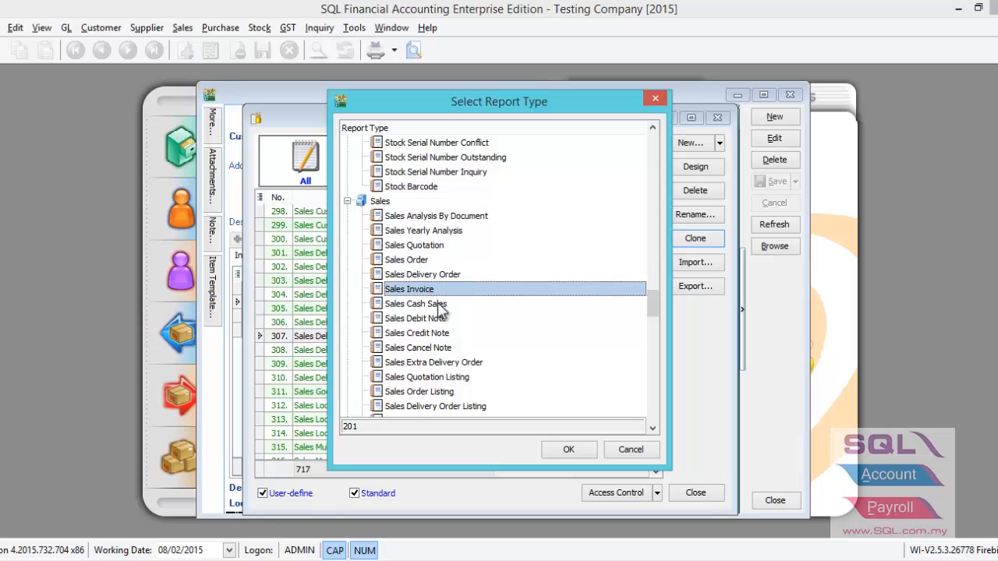
{"action": "left_click", "coordinate": [568, 452]}
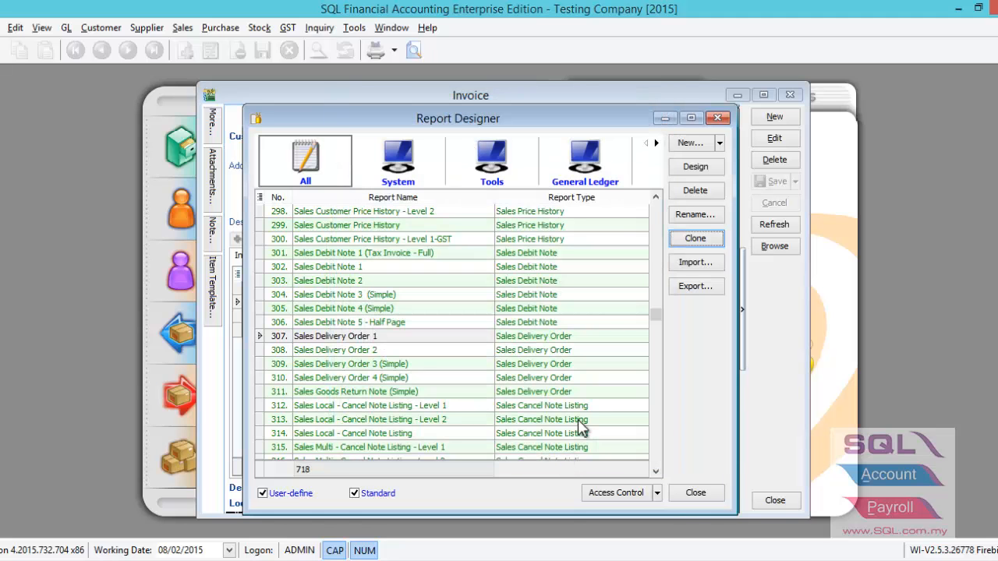
{"action": "left_click", "coordinate": [694, 493]}
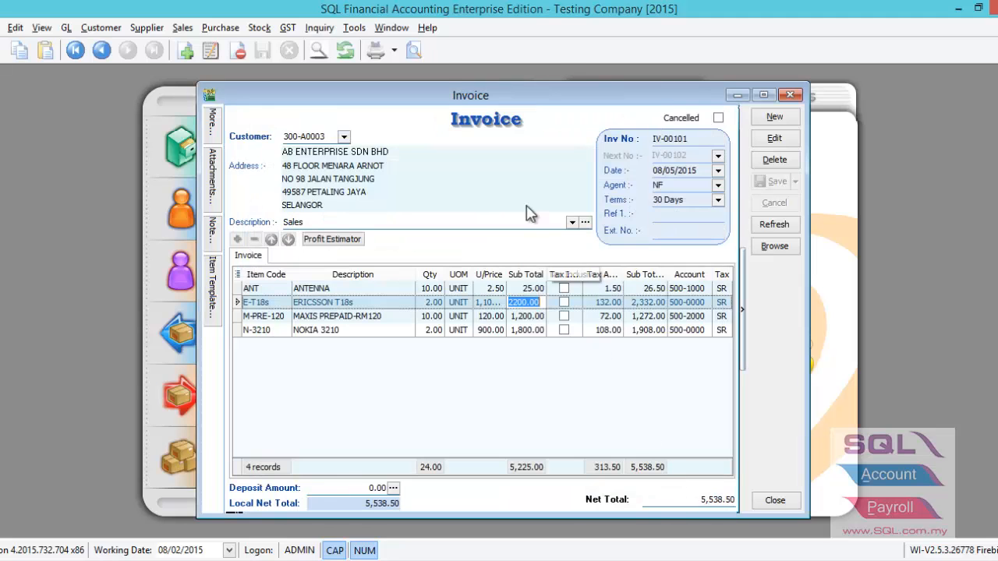
Open the invoice's print preview report choices and select the DO format
{"action": "left_click", "coordinate": [414, 50]}
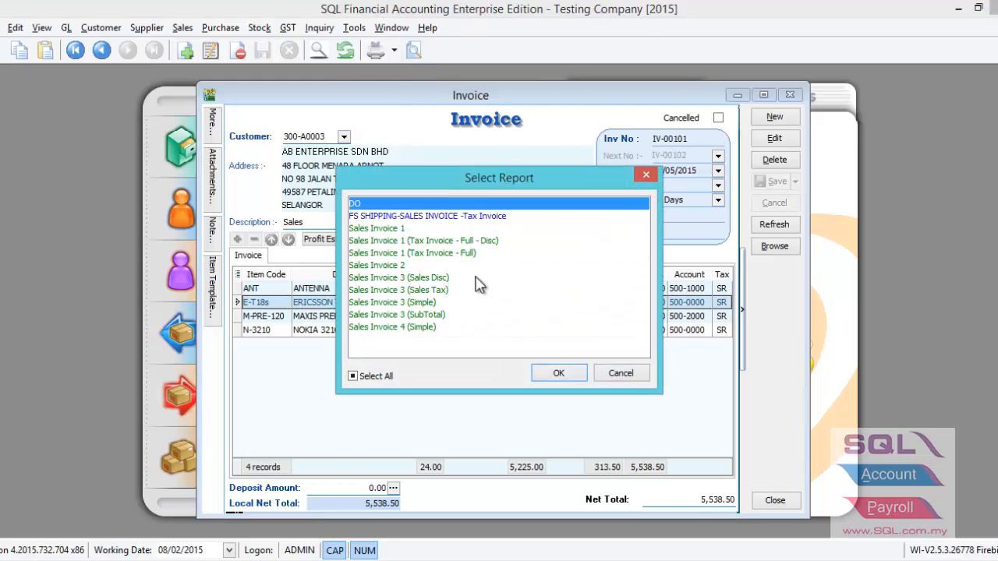
{"action": "left_click", "coordinate": [382, 217]}
{"action": "left_click", "coordinate": [371, 204]}
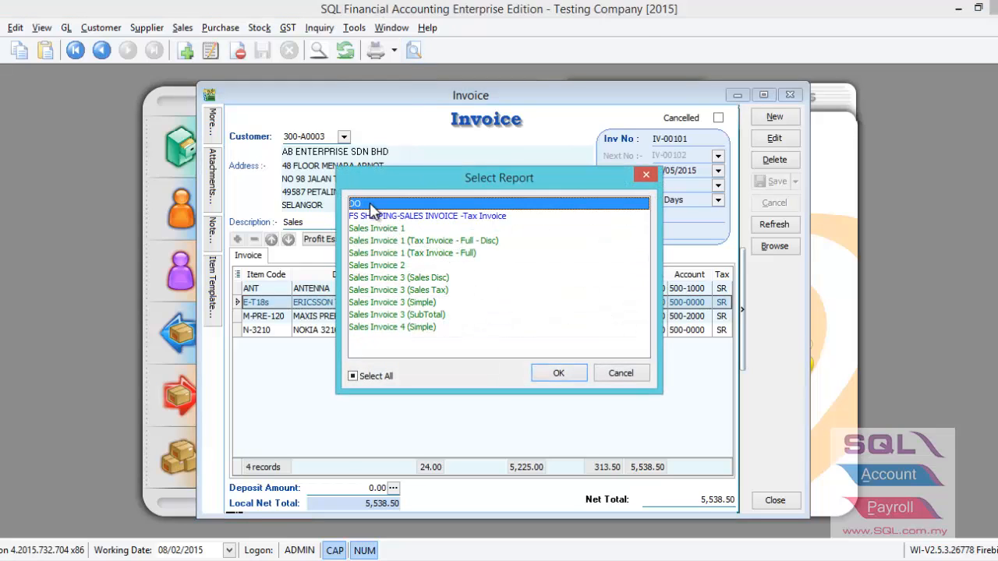